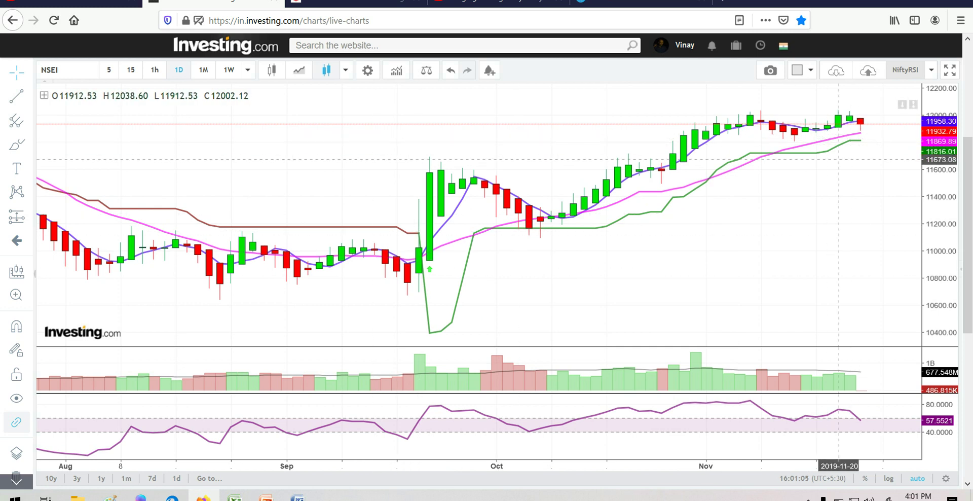
Set the NSEI chart to the 15-minute interval and switch to the option-chain screenshot in Paint 3D.
left_click(131, 70)
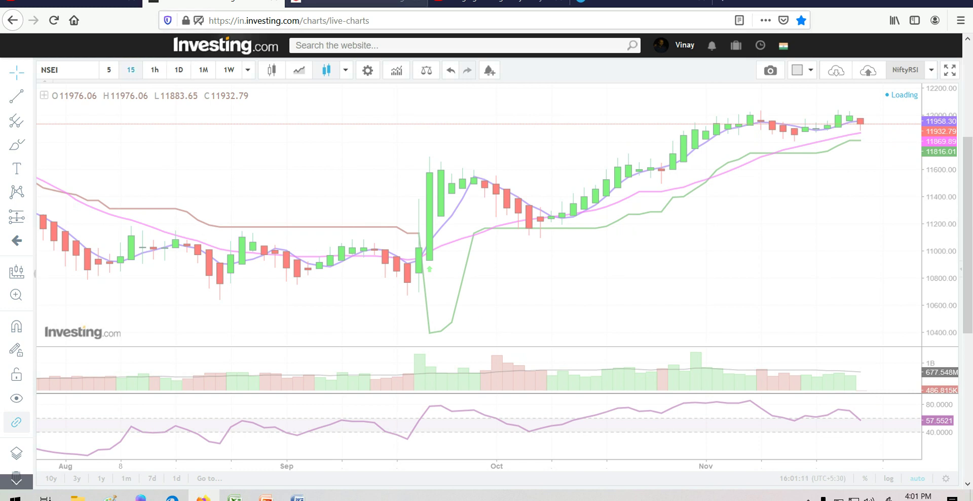
left_click(355, 3)
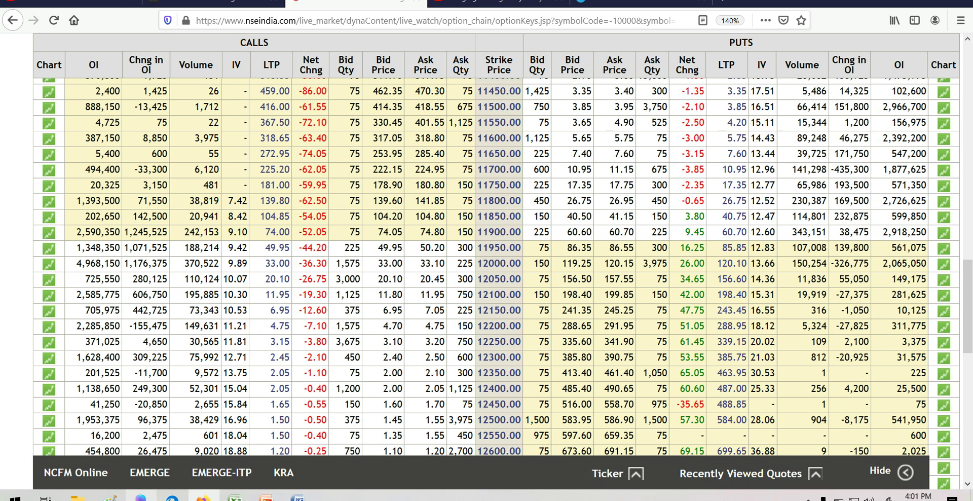
left_click(141, 497)
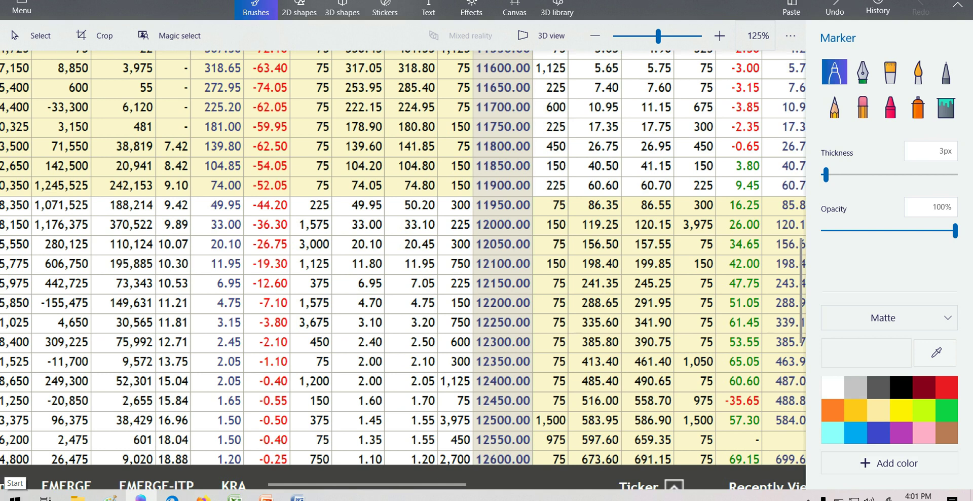
Circle the 11900.00 strike and its call change in OI with the marker, and handwrite "writing" beside that figure.
mouse_move(538, 192)
left_mouse_down()
mouse_move(525, 176)
mouse_move(468, 180)
mouse_move(523, 195)
mouse_move(540, 186)
left_mouse_up()
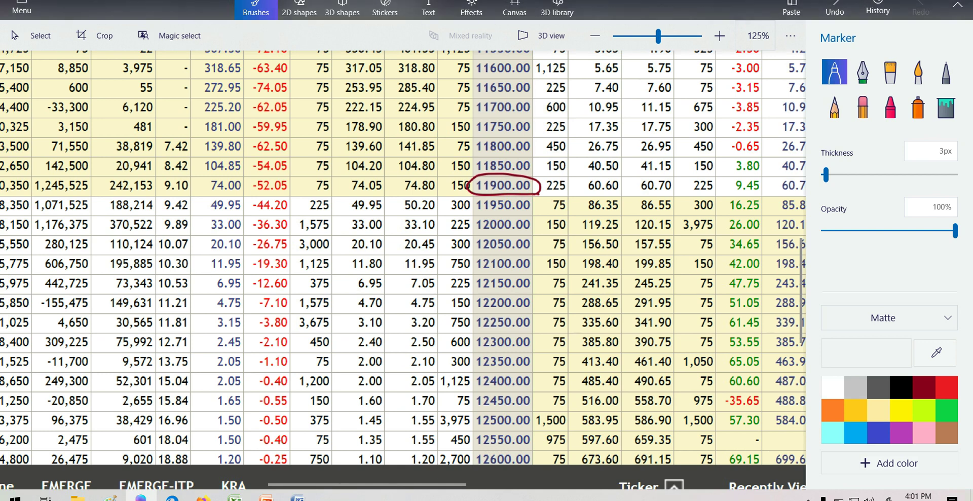
left_click_drag(367, 484, 342, 484)
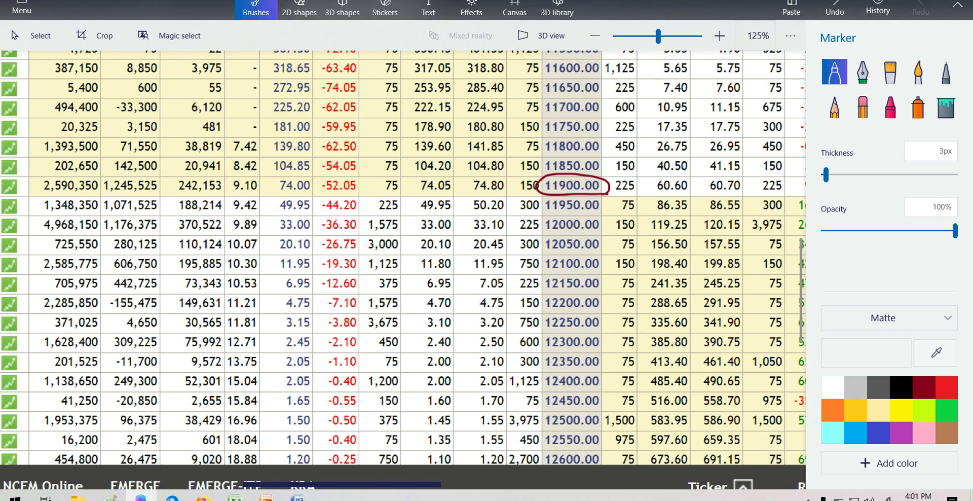
mouse_move(149, 196)
left_mouse_down()
mouse_move(106, 176)
mouse_move(100, 191)
mouse_move(162, 200)
mouse_move(174, 190)
mouse_move(199, 194)
mouse_move(205, 178)
mouse_move(238, 188)
left_mouse_up()
left_click(216, 175)
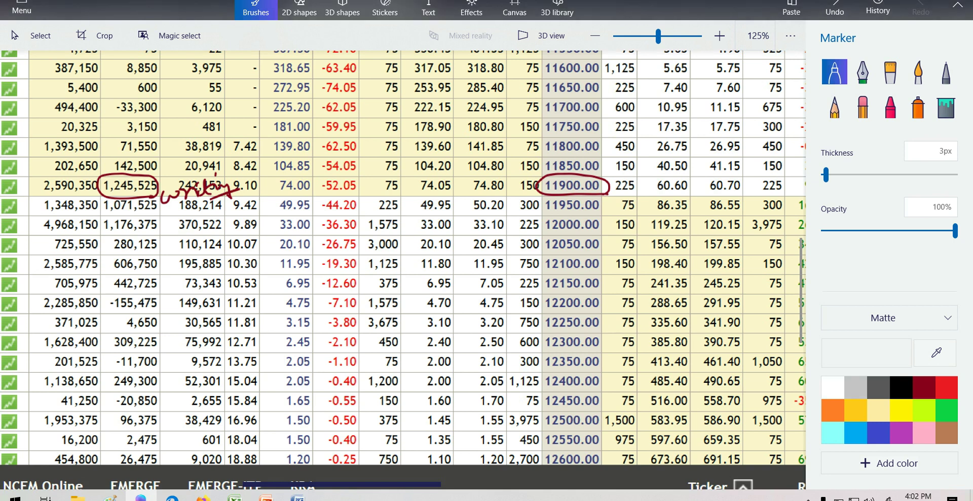
Circle the call change in OI for strikes 11950 and 12000, and the call OI for strikes 11900, 11950 and 12000.
mouse_move(131, 194)
left_mouse_down()
mouse_move(114, 196)
mouse_move(103, 214)
mouse_move(165, 197)
mouse_move(98, 228)
mouse_move(161, 229)
mouse_move(164, 219)
left_mouse_up()
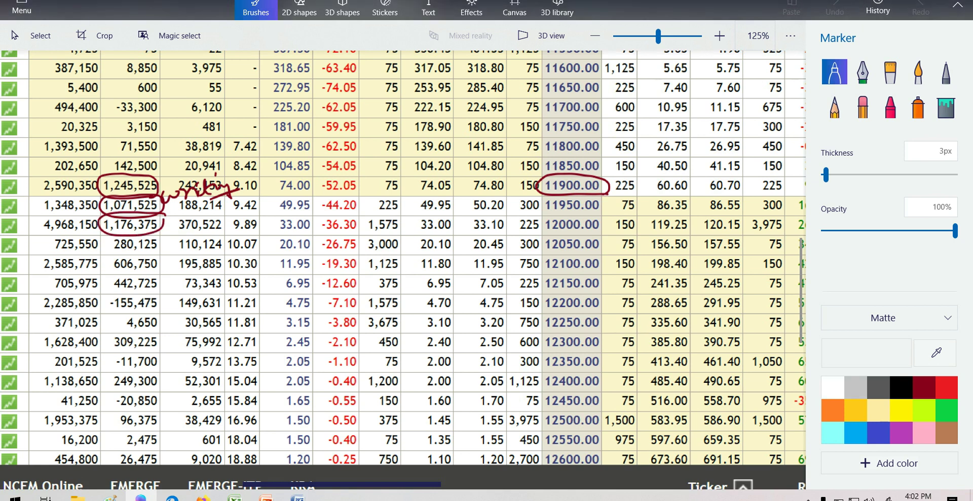
mouse_move(96, 216)
left_mouse_down()
mouse_move(52, 218)
mouse_move(81, 236)
mouse_move(101, 222)
left_mouse_up()
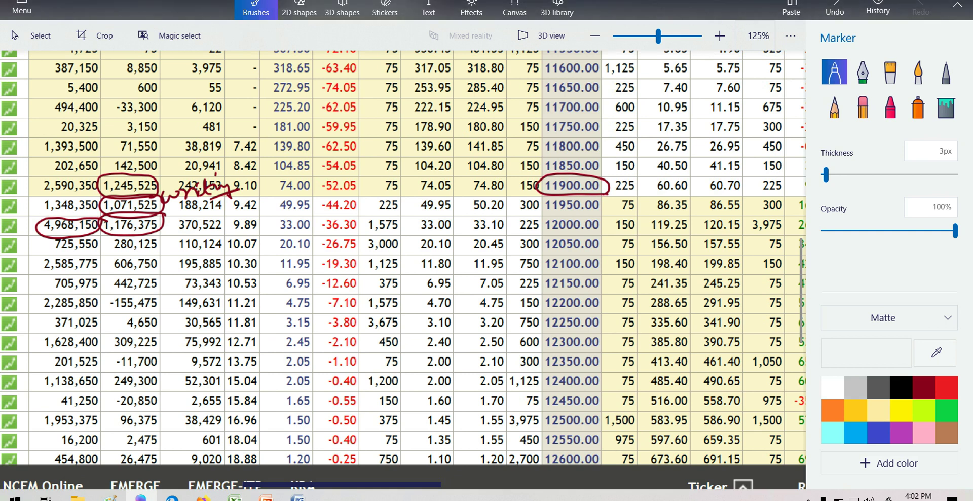
mouse_move(96, 198)
left_mouse_down()
mouse_move(52, 195)
mouse_move(64, 215)
mouse_move(97, 176)
mouse_move(38, 182)
mouse_move(91, 195)
left_mouse_up()
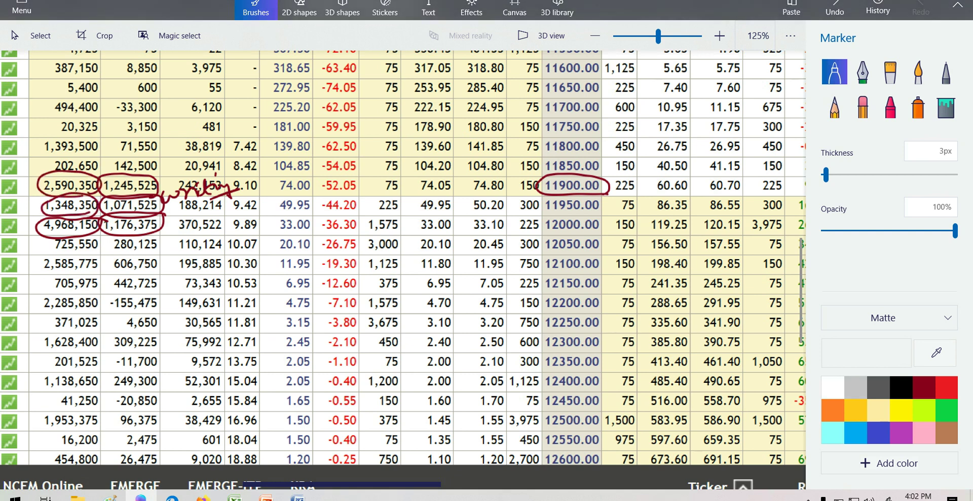
Mark the 11900 call row's edge, then circle the call change in OI at 11850 and 11800, the 11800 call OI and the 11800.00 strike.
mouse_move(20, 198)
left_mouse_down()
mouse_move(41, 188)
mouse_move(29, 198)
left_mouse_up()
mouse_move(160, 173)
left_mouse_down()
mouse_move(152, 157)
mouse_move(103, 170)
mouse_move(148, 179)
mouse_move(155, 138)
mouse_move(114, 140)
mouse_move(133, 156)
mouse_move(160, 148)
mouse_move(51, 137)
mouse_move(71, 157)
left_mouse_up()
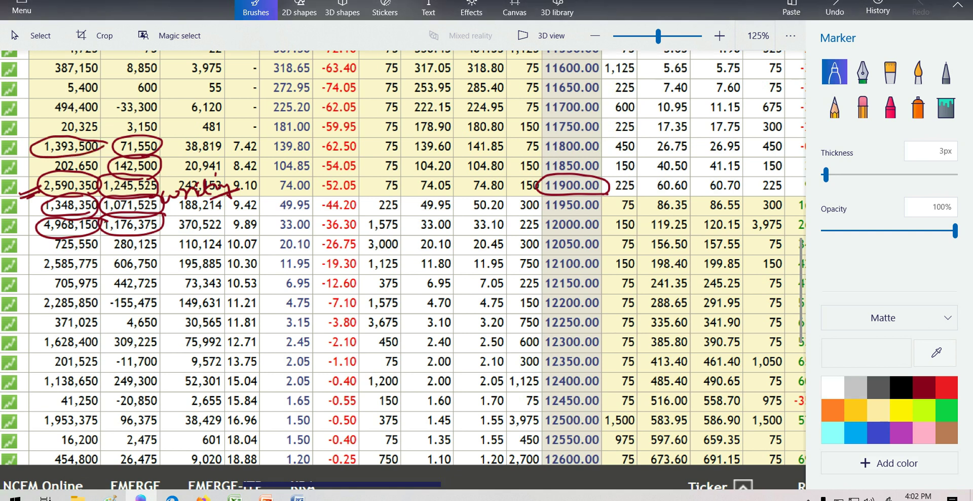
mouse_move(604, 138)
left_mouse_down()
mouse_move(549, 135)
mouse_move(539, 145)
mouse_move(543, 155)
mouse_move(606, 147)
left_mouse_up()
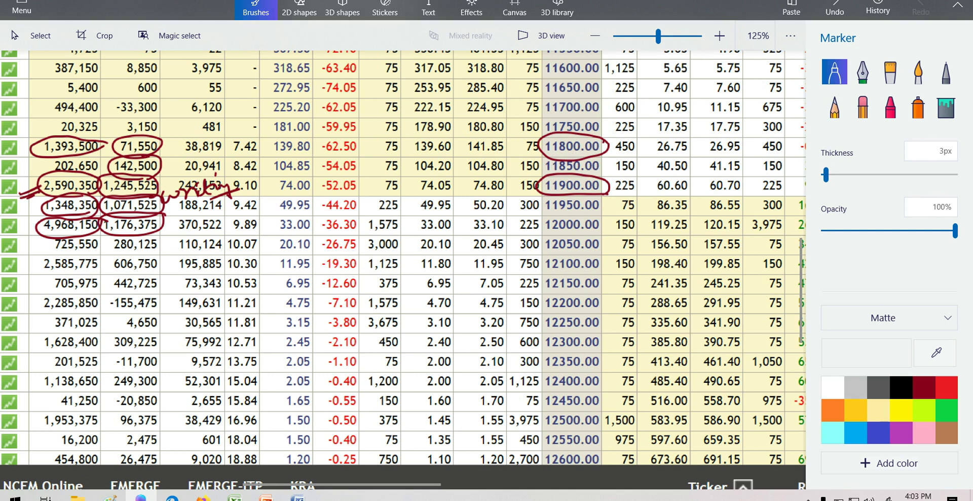
Circle the put change in OI and the put OI of the 11900 strike.
left_click_drag(343, 484, 406, 484)
scroll(403, 258, "right", 5)
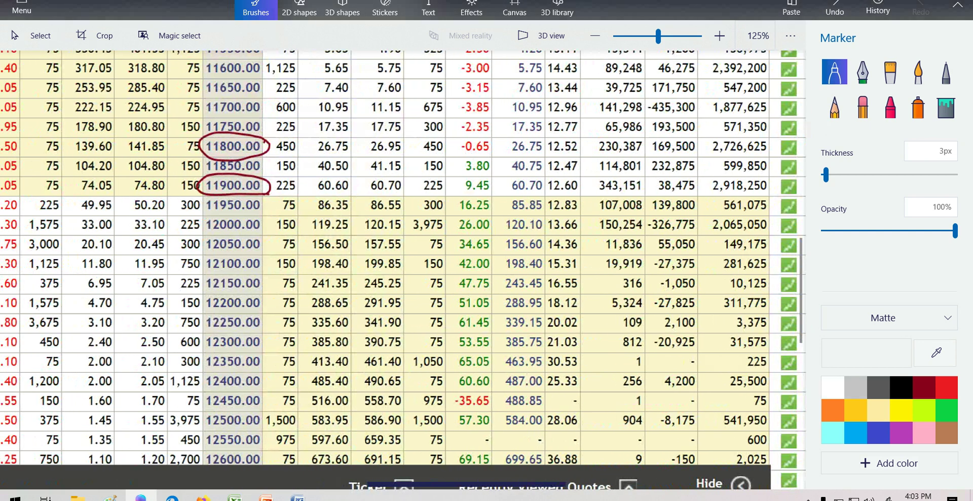
left_click_drag(464, 484, 460, 484)
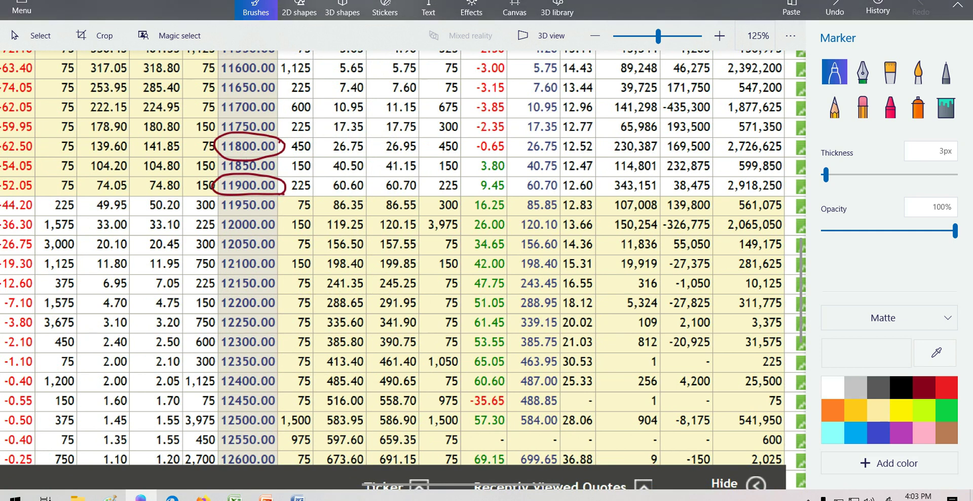
mouse_move(707, 174)
left_mouse_down()
mouse_move(669, 177)
mouse_move(667, 196)
mouse_move(721, 190)
left_mouse_up()
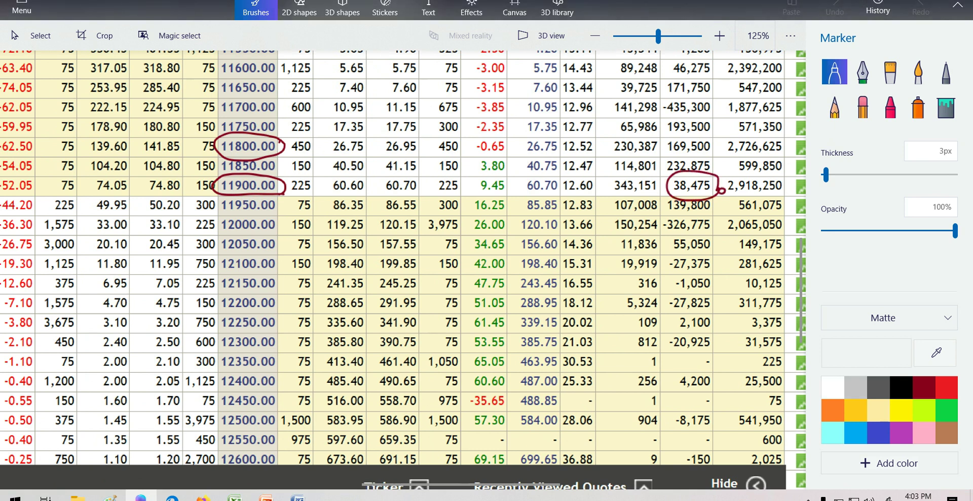
mouse_move(784, 183)
left_mouse_down()
mouse_move(771, 171)
mouse_move(727, 175)
mouse_move(768, 198)
mouse_move(789, 189)
left_mouse_up()
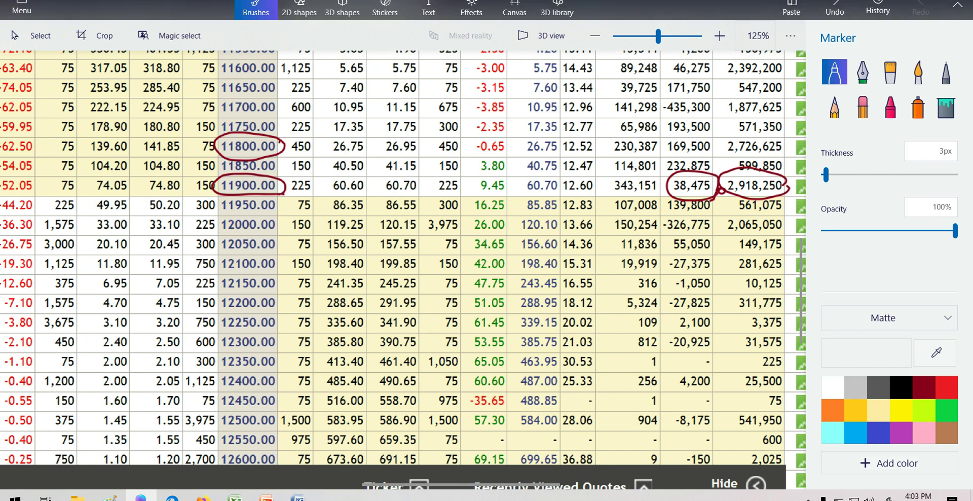
Circle the put change in OI at 11850 and 11800 and the 11800 put OI, and handwrite "Base Support" beside the 11800 strike.
mouse_move(716, 167)
left_mouse_down()
mouse_move(691, 152)
mouse_move(690, 177)
mouse_move(707, 174)
left_mouse_up()
mouse_move(716, 139)
left_mouse_down()
mouse_move(676, 134)
mouse_move(672, 153)
mouse_move(712, 151)
left_mouse_up()
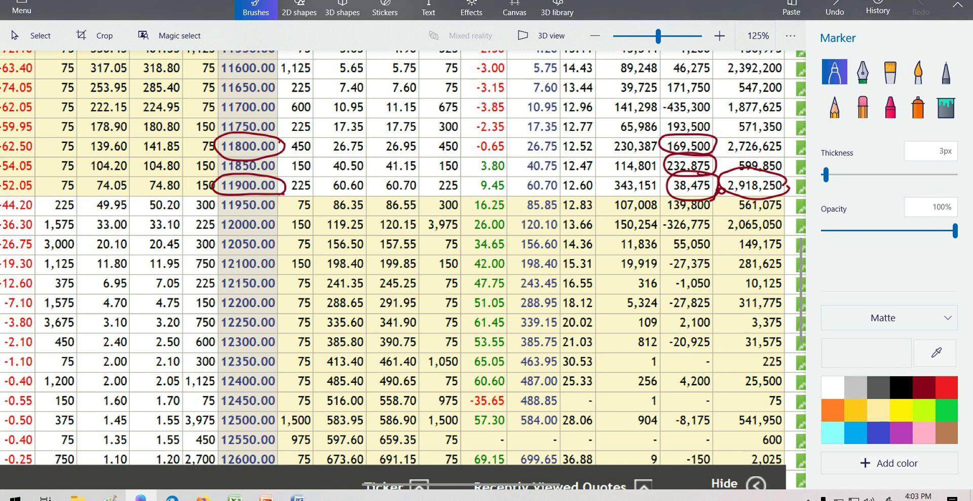
mouse_move(765, 134)
left_mouse_down()
mouse_move(731, 152)
mouse_move(789, 148)
left_mouse_up()
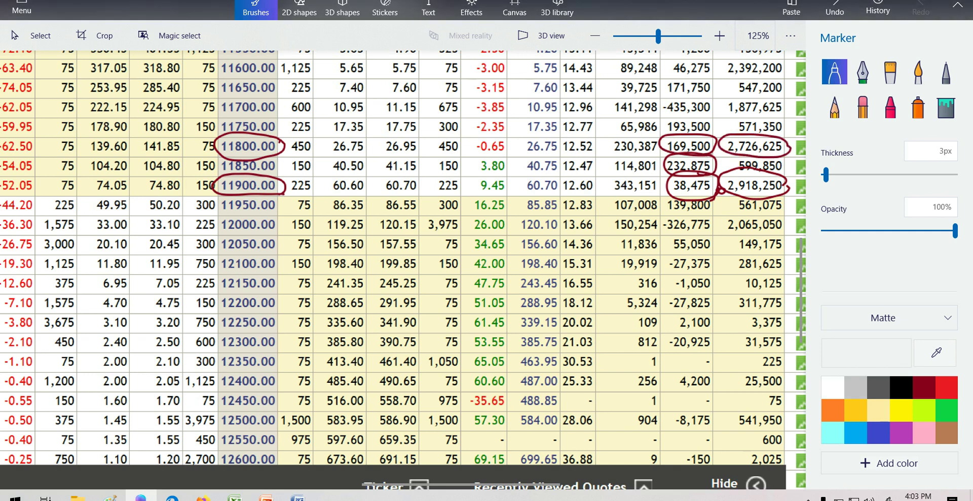
mouse_move(296, 128)
left_mouse_down()
mouse_move(337, 134)
mouse_move(379, 113)
mouse_move(385, 133)
mouse_move(406, 121)
mouse_move(412, 130)
mouse_move(417, 111)
mouse_move(427, 122)
mouse_move(460, 105)
left_mouse_up()
left_click_drag(406, 133, 469, 123)
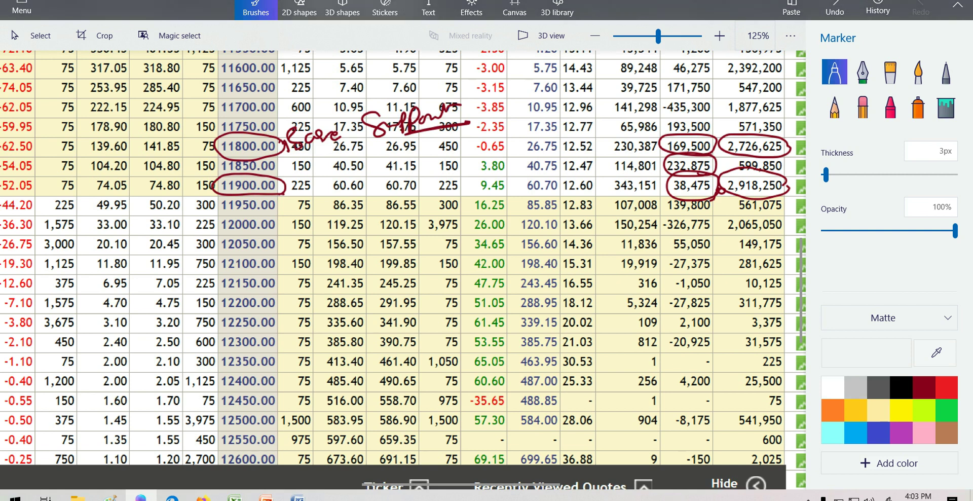
Circle the put change in OI at 11950 and 12000, and circle the 12000.00 strike with an underlined "Out" written beside it.
mouse_move(713, 197)
left_mouse_down()
mouse_move(667, 195)
mouse_move(668, 216)
mouse_move(705, 218)
mouse_move(718, 202)
left_mouse_up()
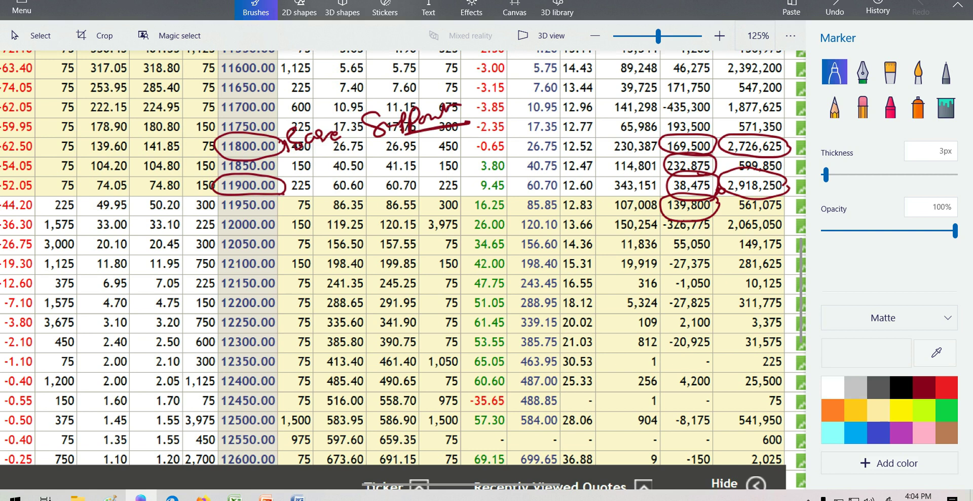
mouse_move(700, 214)
left_mouse_down()
mouse_move(714, 222)
mouse_move(667, 217)
mouse_move(674, 235)
mouse_move(715, 223)
left_mouse_up()
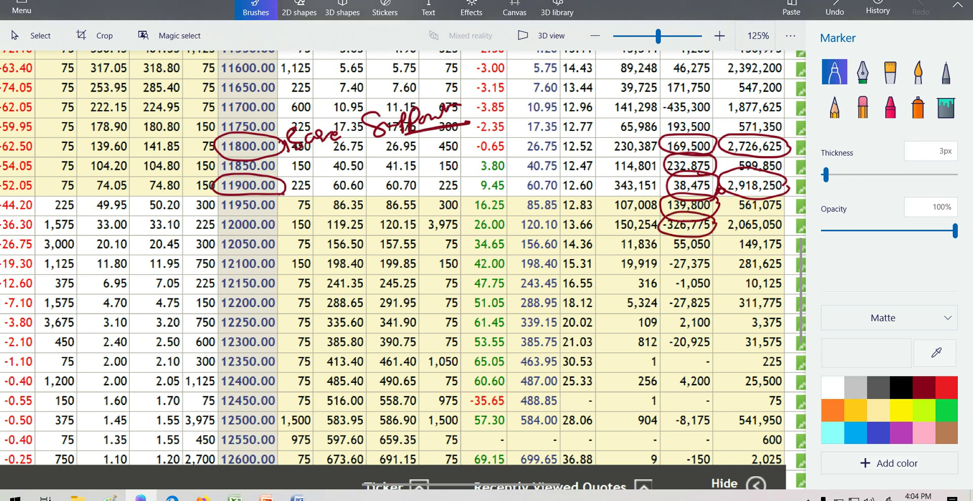
mouse_move(275, 218)
left_mouse_down()
mouse_move(281, 232)
mouse_move(234, 213)
mouse_move(215, 225)
mouse_move(260, 233)
mouse_move(342, 222)
left_mouse_up()
left_click_drag(330, 236, 351, 232)
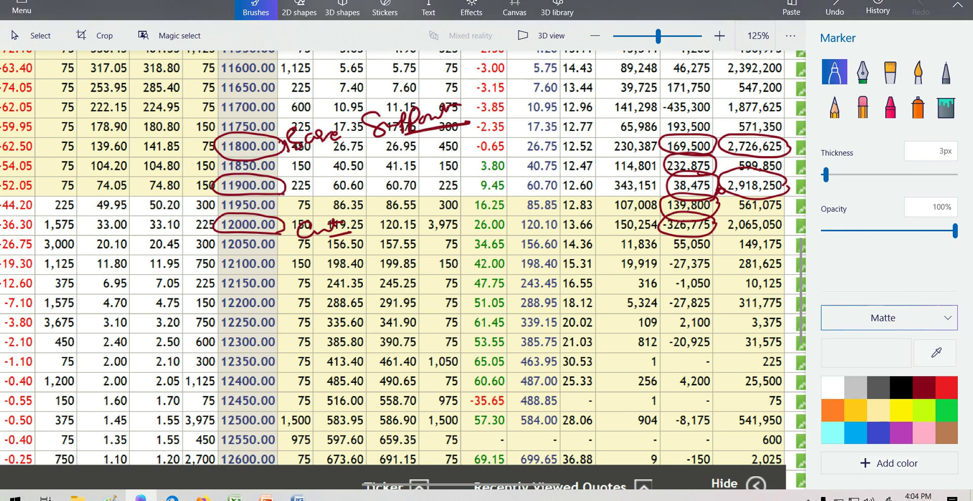
mouse_move(461, 484)
left_mouse_down()
mouse_move(486, 484)
mouse_move(453, 484)
left_mouse_up()
Return to the NSEI live chart in Firefox, set it to the 1D interval and examine the October–November candles.
left_click(203, 497)
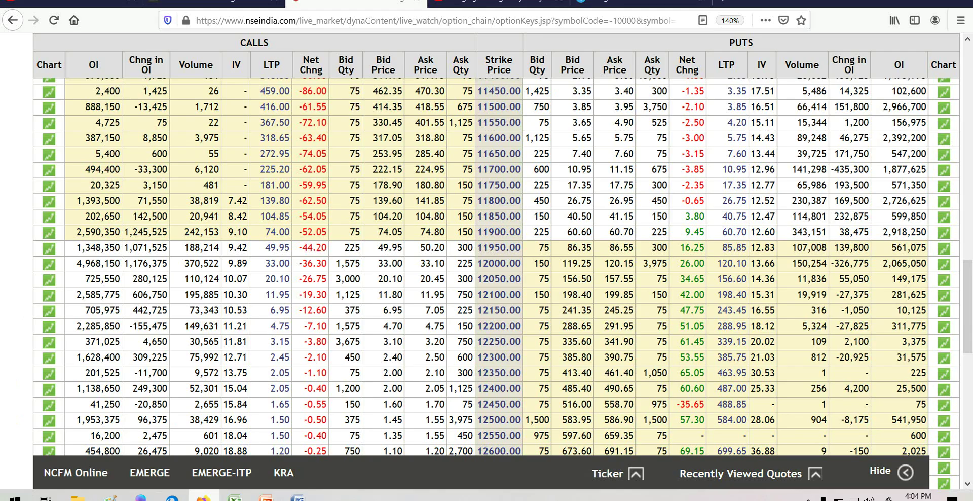
left_click(213, 3)
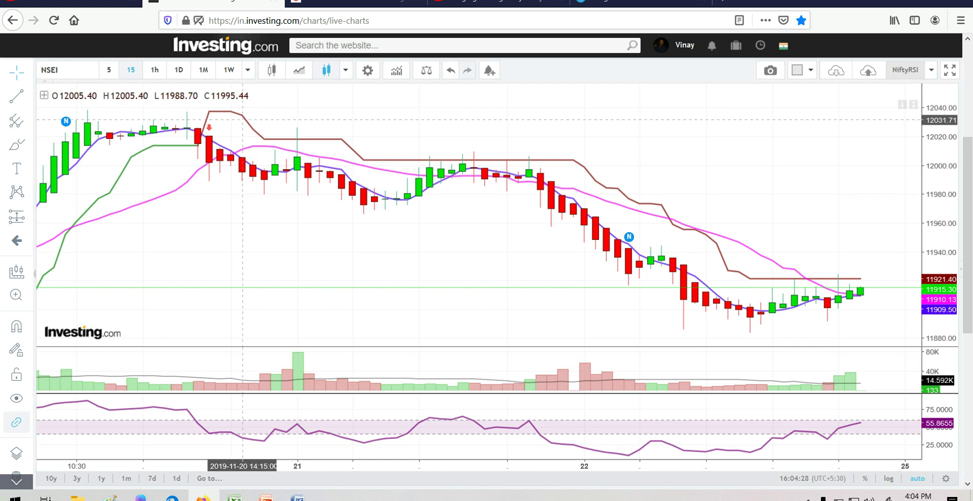
left_click(178, 69)
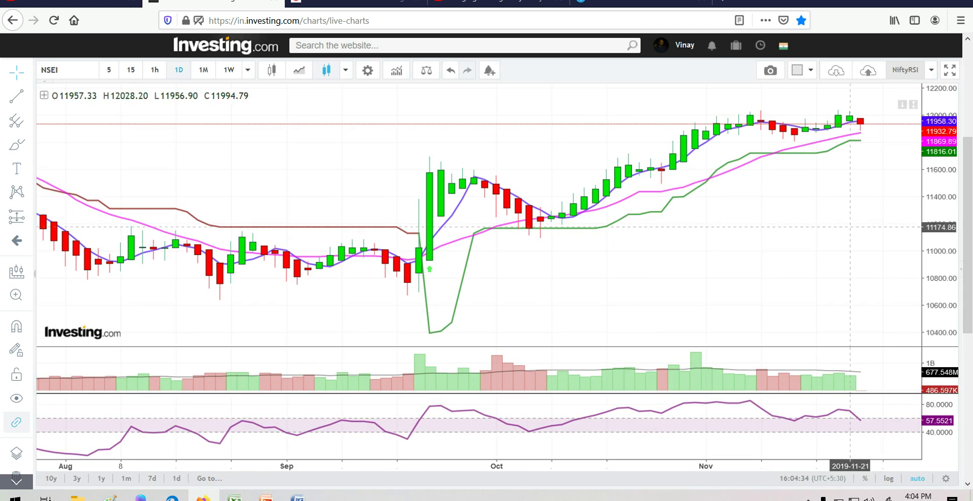
scroll(806, 223, "up", 2)
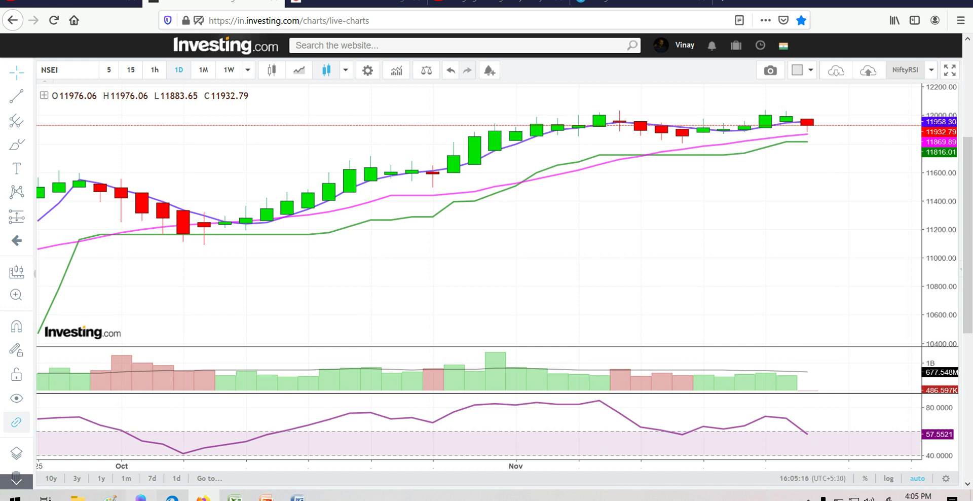
Switch back to Paint 3D, set the marker thickness to 2px and handwrite an underlined "Short" with an arrow over the 12350–12450 put rows.
key("alt+Tab")
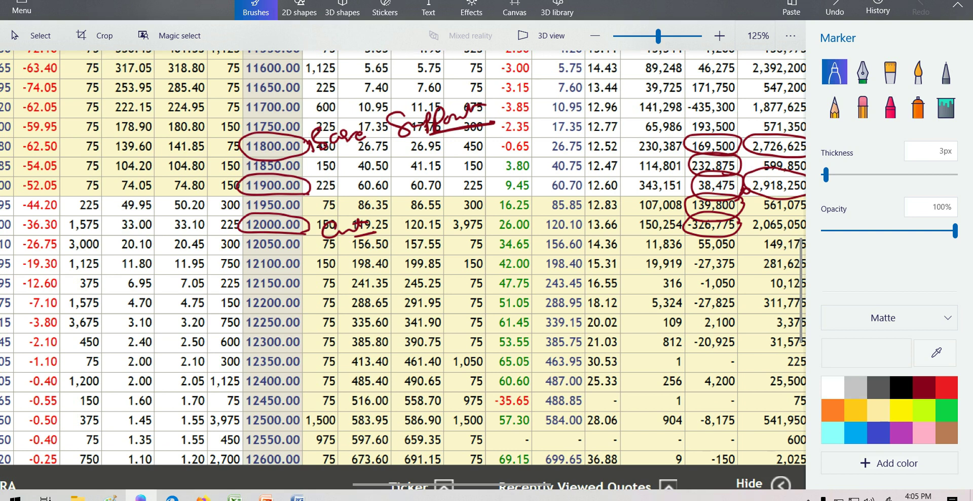
left_click_drag(826, 175, 825, 174)
mouse_move(416, 380)
left_mouse_down()
mouse_move(407, 410)
mouse_move(472, 367)
left_mouse_up()
mouse_move(468, 351)
left_mouse_down()
mouse_move(472, 367)
mouse_move(476, 355)
left_mouse_up()
mouse_move(456, 403)
left_mouse_down()
mouse_move(508, 354)
mouse_move(498, 370)
left_mouse_up()
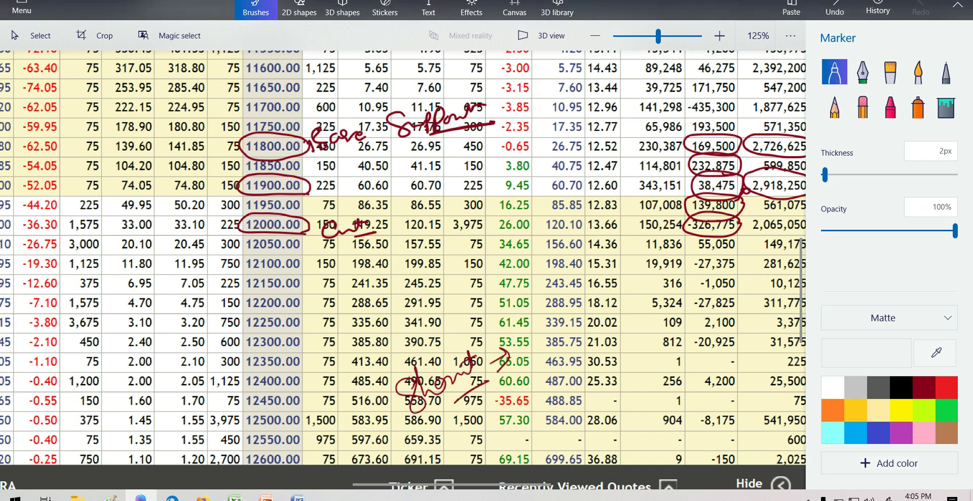